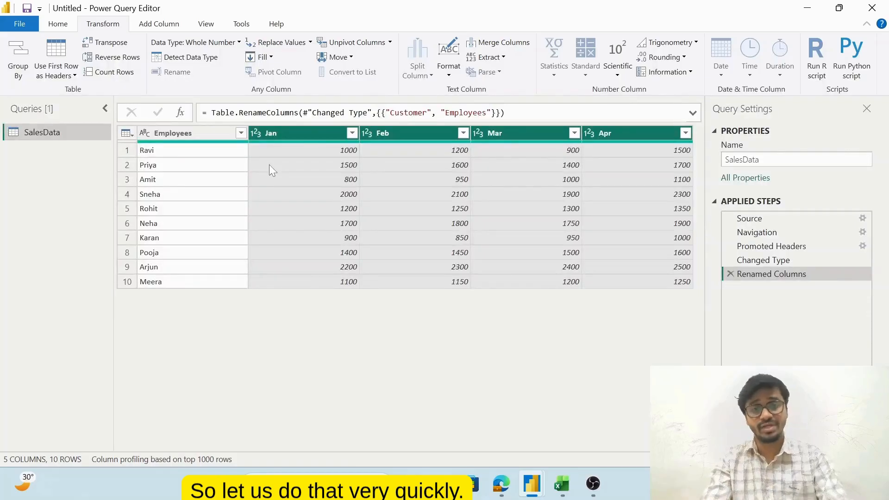
Unpivot the Jan, Feb, Mar and Apr columns of the SalesData query into attribute and value rows
left_click(297, 135)
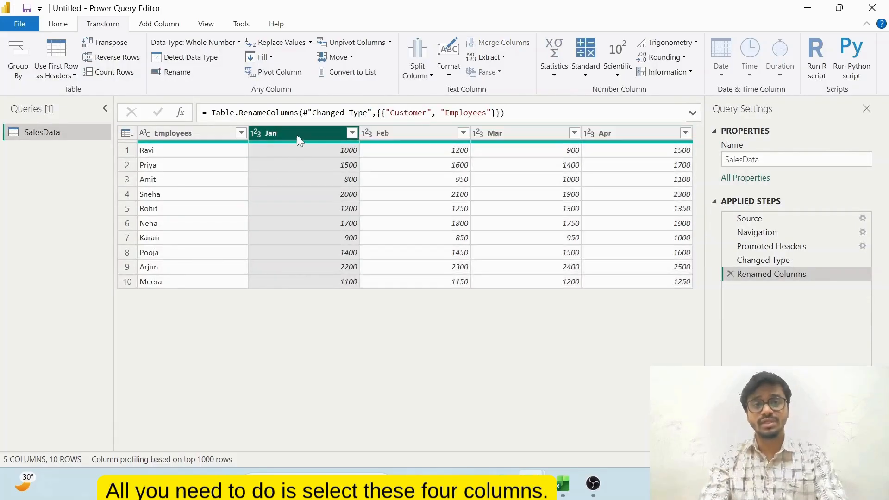
key("shift+Right")
key("shift+Right")
key("shift+Right")
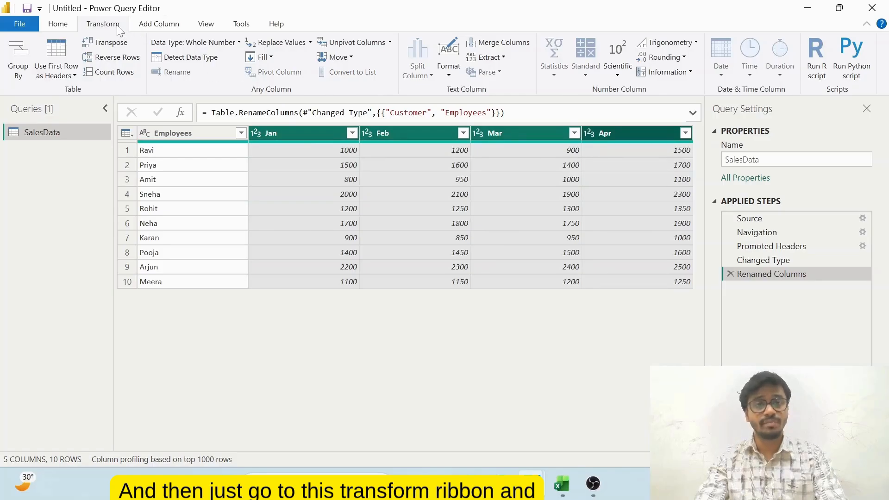
left_click(331, 46)
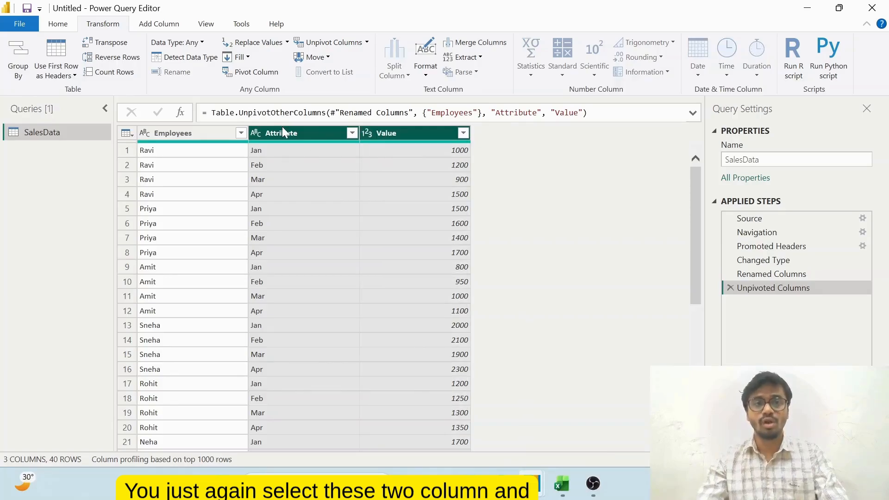
Pivot the Attribute column back into month columns, using Value as the values column
left_click(252, 74)
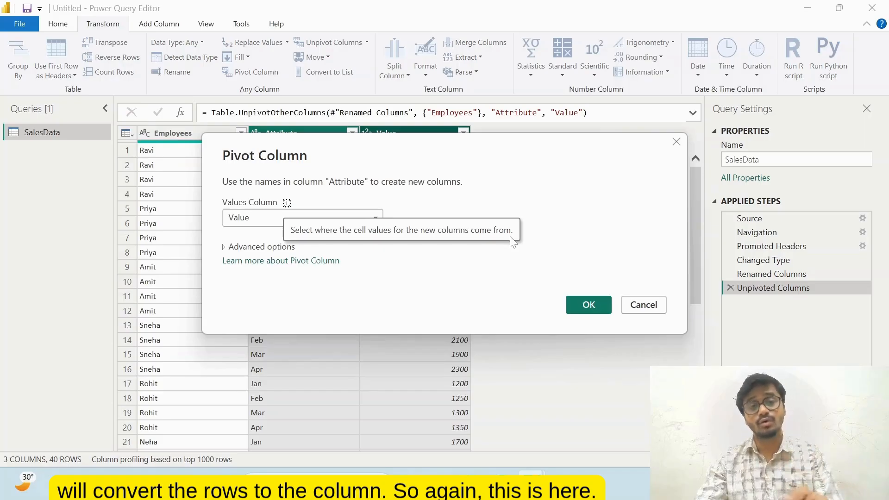
left_click(322, 219)
left_click(277, 249)
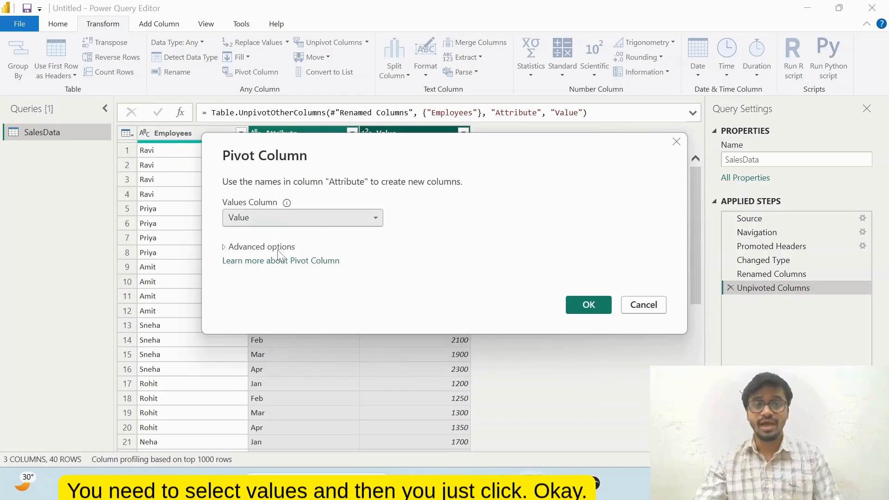
left_click(574, 306)
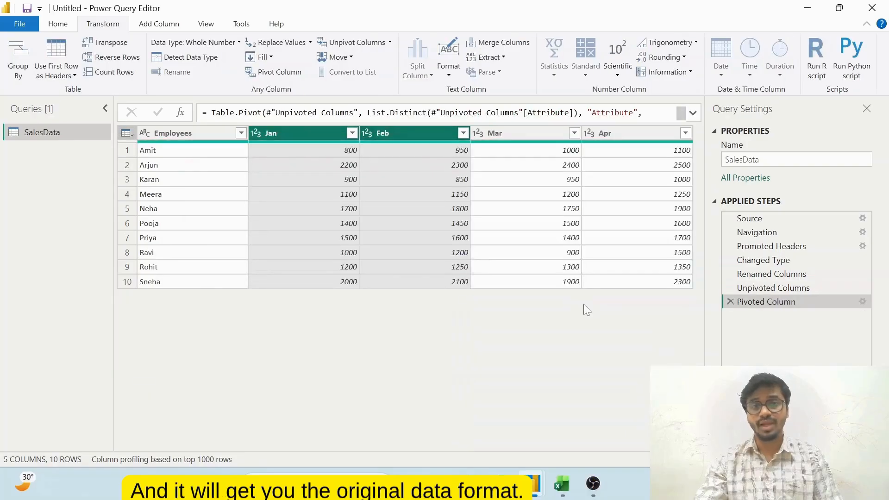
left_click(482, 235)
key("Right")
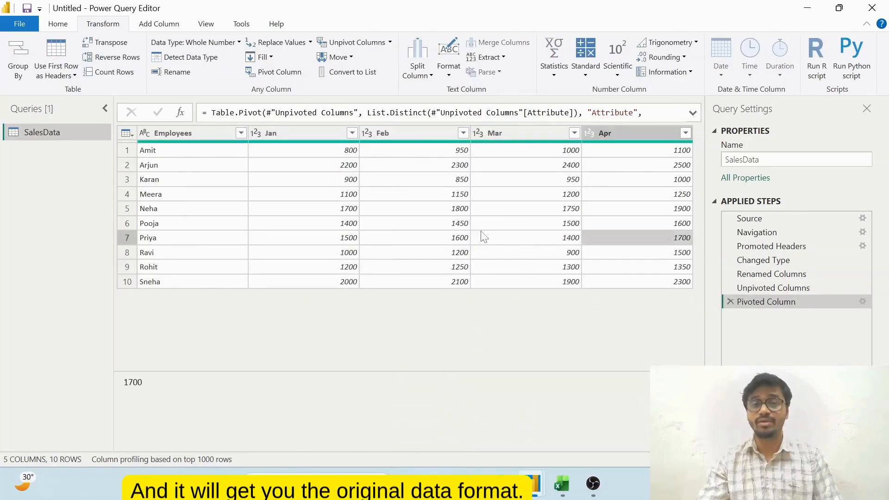
key("Left")
key("Left")
key("Left")
key("Left")
key("Left")
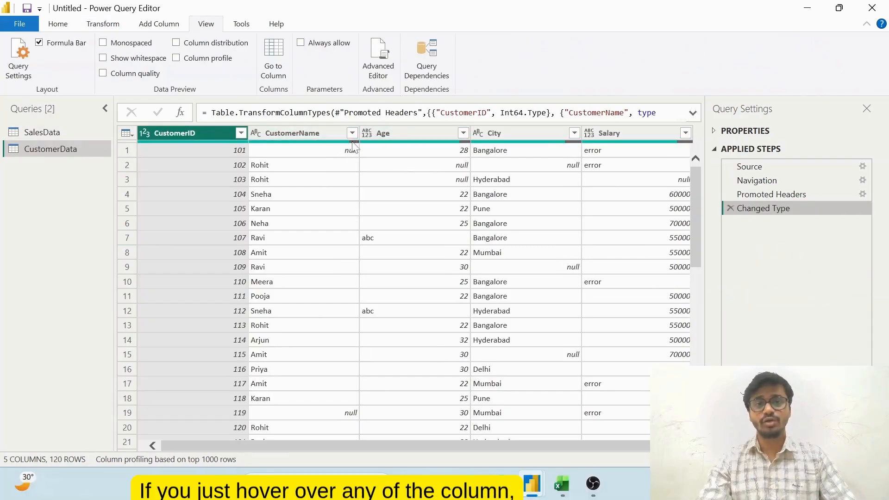
Display the column quality indicators for the CustomerData query
mouse_move(354, 145)
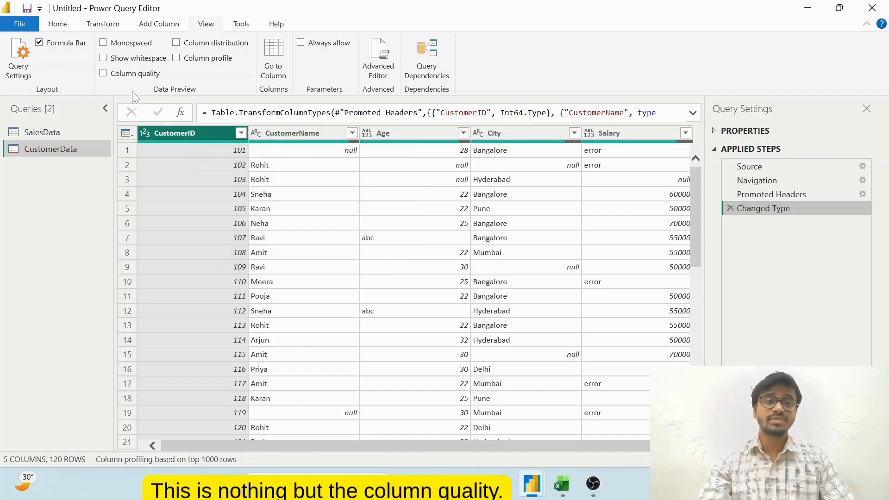
left_click(102, 73)
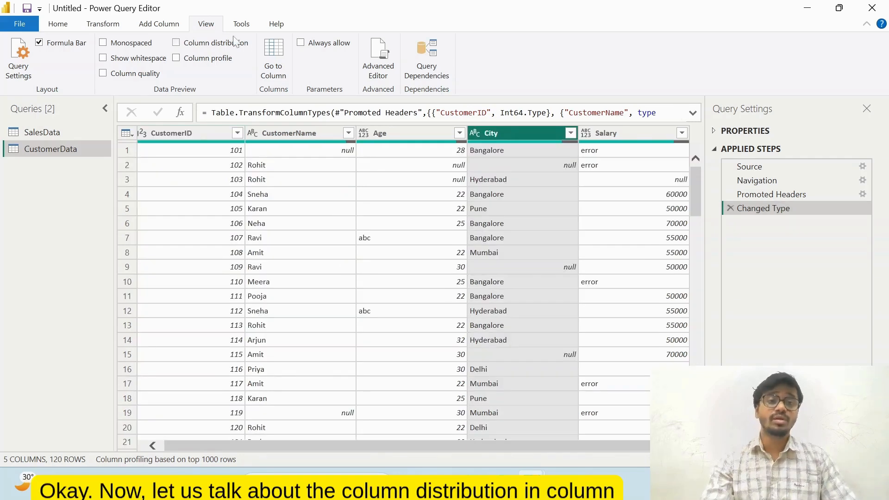
Display the column distribution charts for CustomerData and inspect those of the Age and City columns
left_click(178, 44)
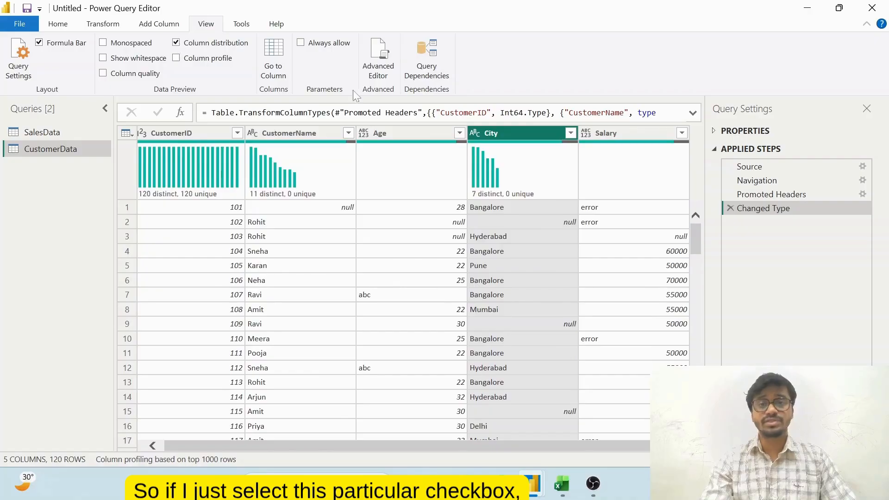
mouse_move(480, 162)
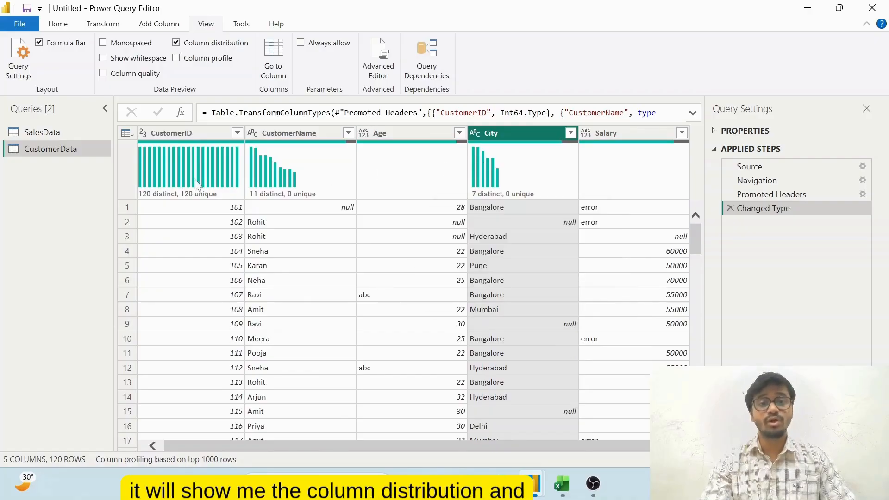
left_click(432, 180)
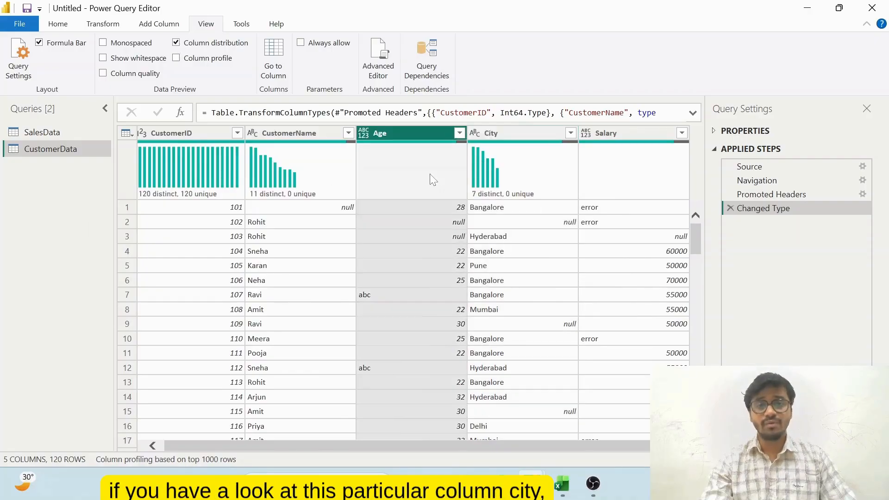
left_click(528, 169)
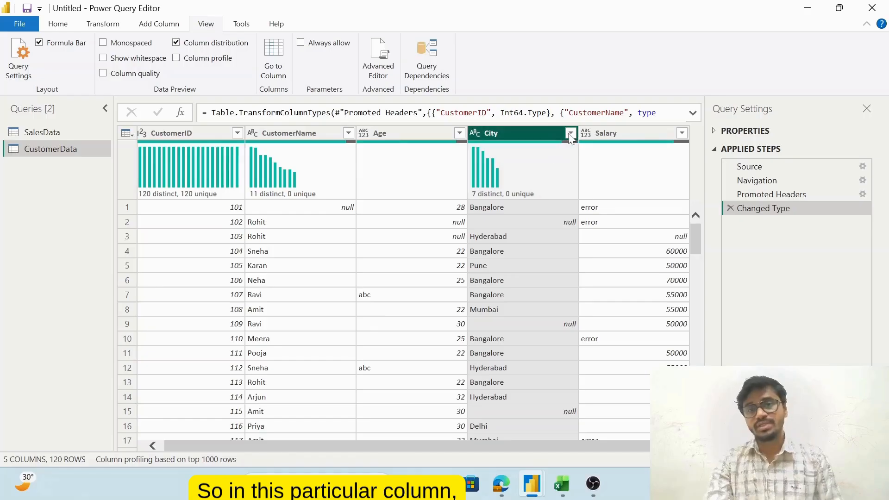
List the City column's filter values and compare them with its distinct and unique counts, without filtering
left_click(571, 132)
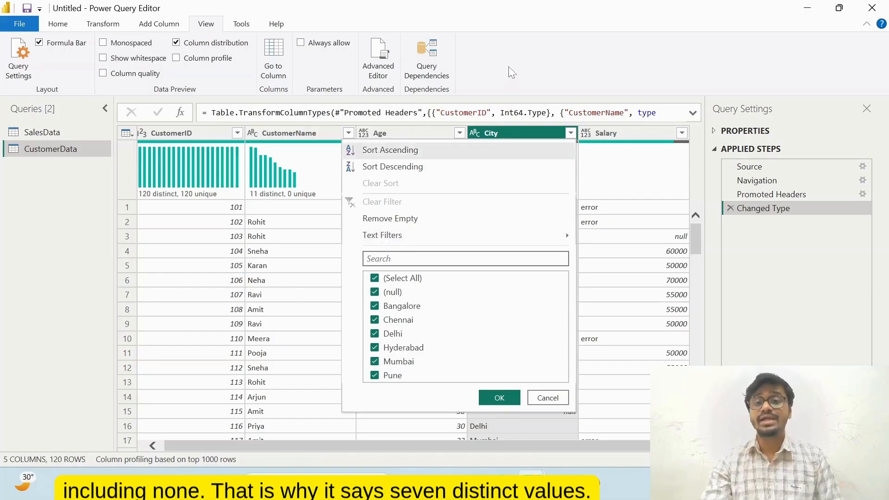
left_click(628, 204)
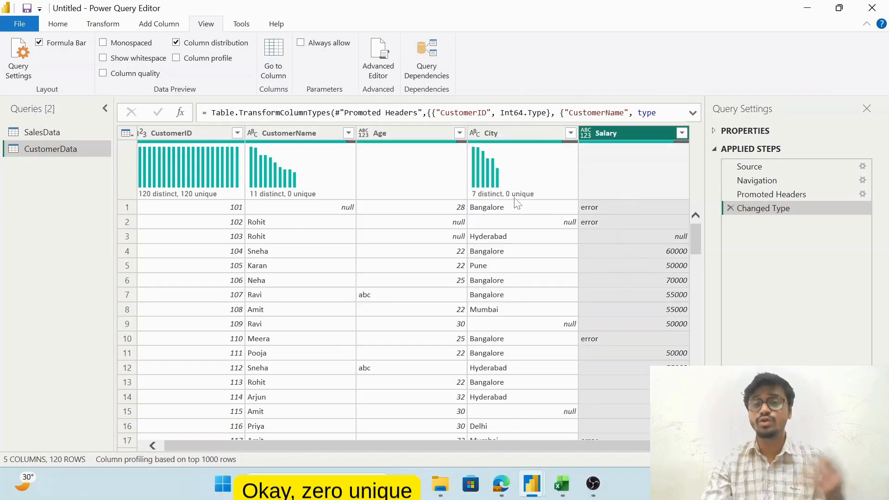
mouse_move(520, 203)
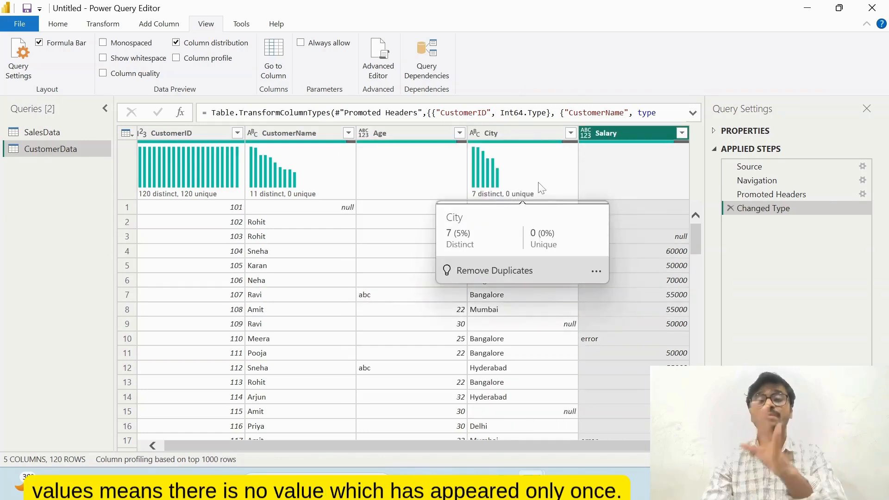
Switch to the Excel sample workbook and examine the table headers and the entries in the Users column
left_click(562, 484)
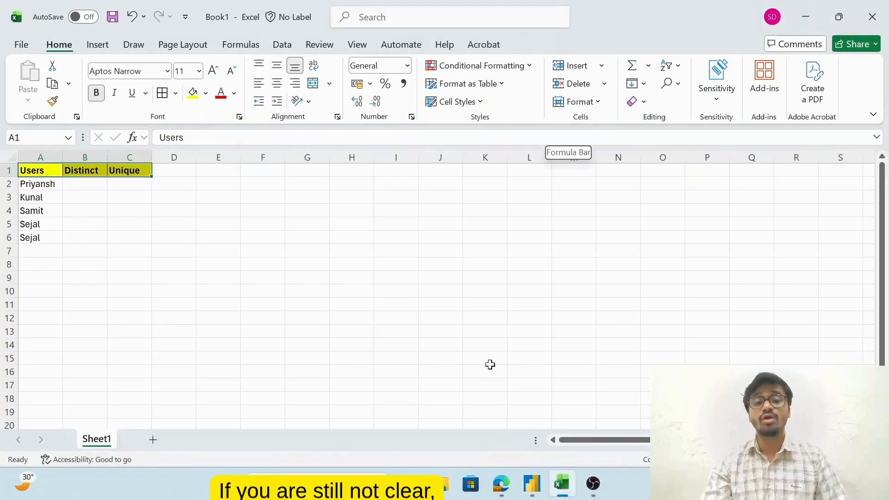
left_click(79, 214)
key("Up")
key("Up")
key("Up")
key("Left")
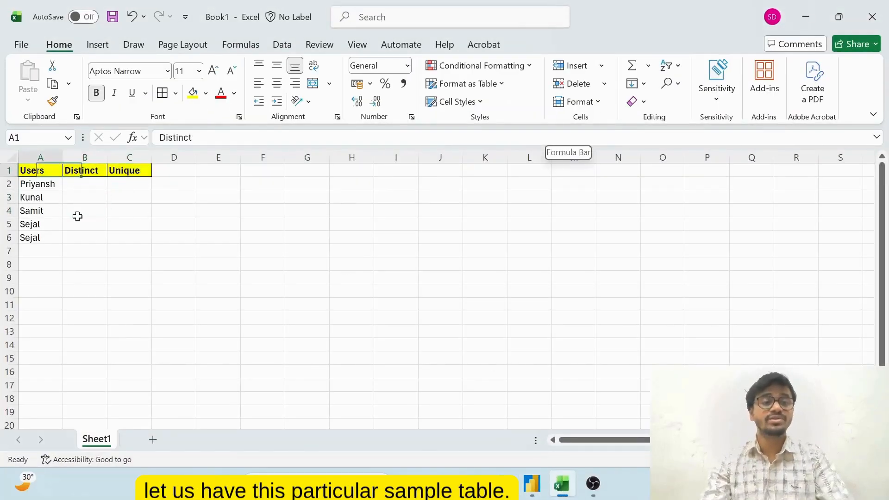
key("Down")
key("shift+Down")
key("shift+Down")
key("shift+Down")
key("shift+Down")
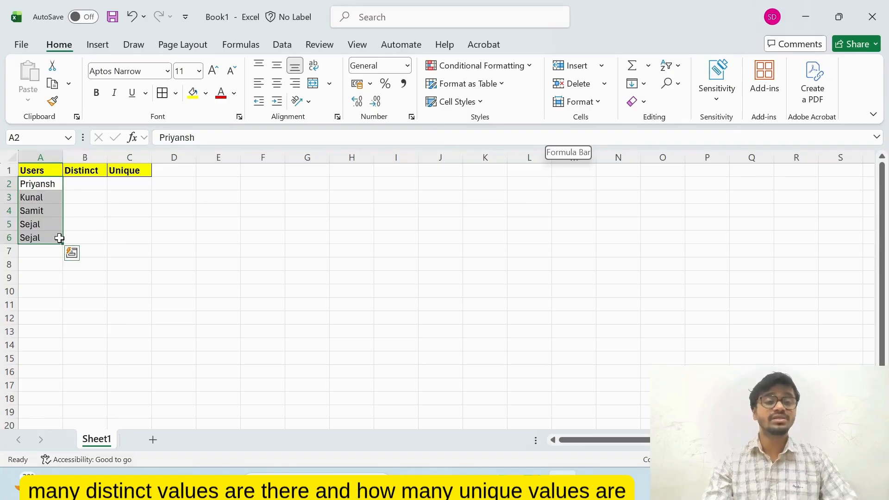
Go through the users that occur only once and enter 3 as the Unique count in cell C2
left_click(87, 184)
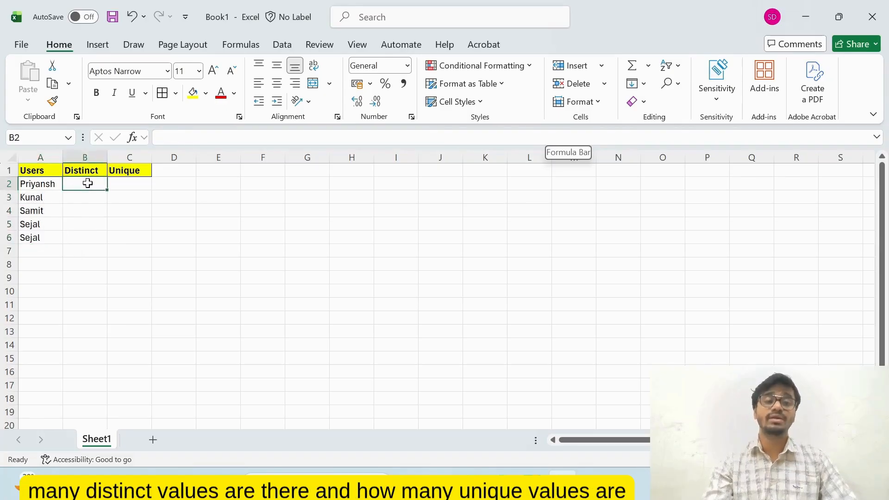
key("Left")
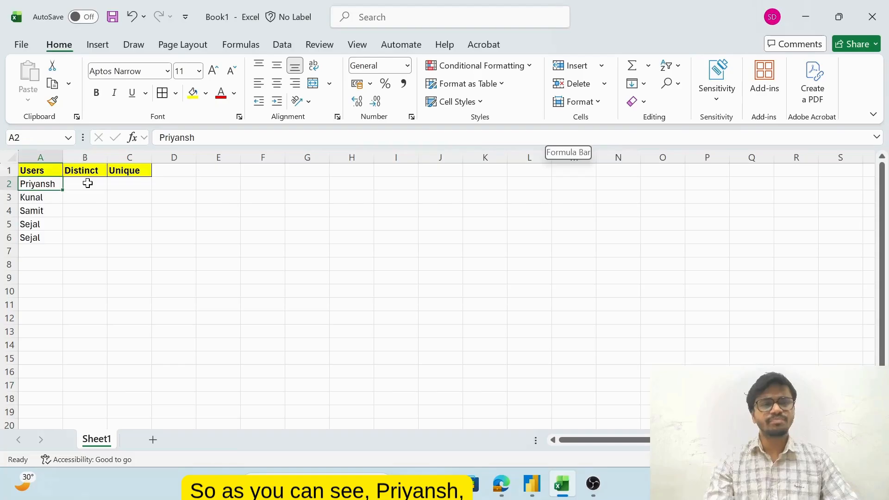
key("Down")
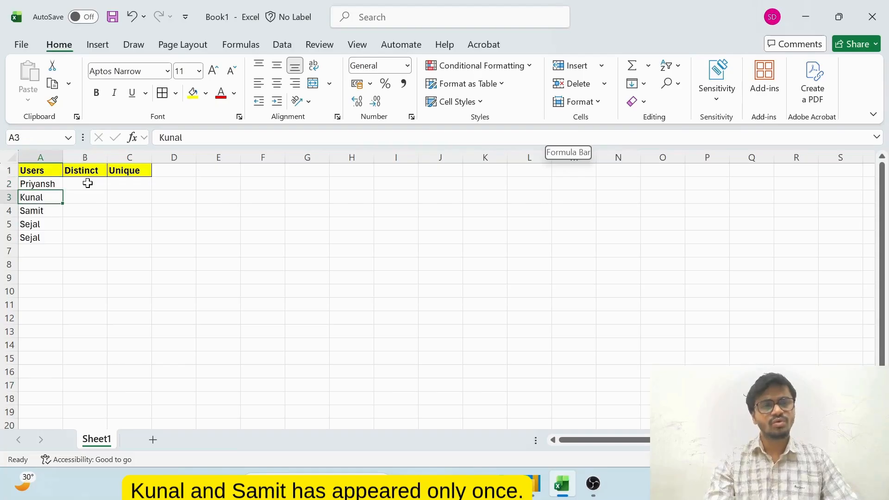
key("Down")
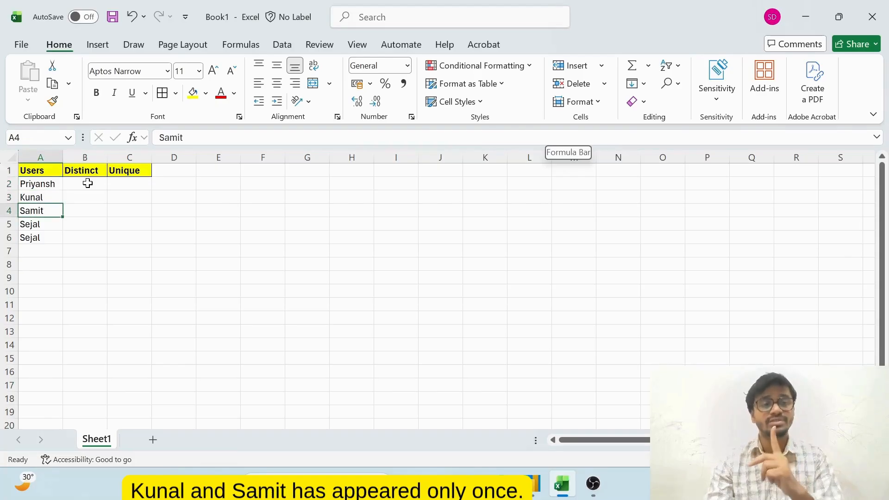
key("Up")
key("Up")
key("Right")
key("Right")
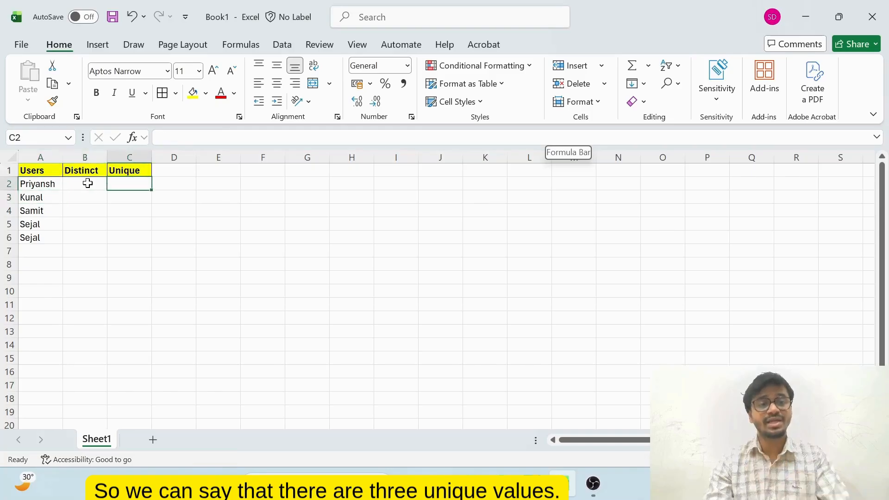
type("3")
key("Left")
key("Left")
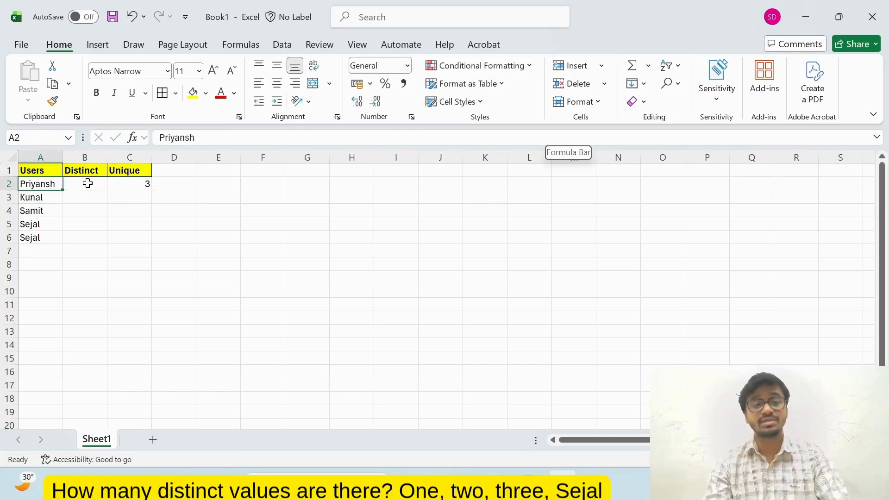
Count the different names in the Users column and enter 4 as the Distinct count in cell B2
key("shift+Down")
key("shift+Down")
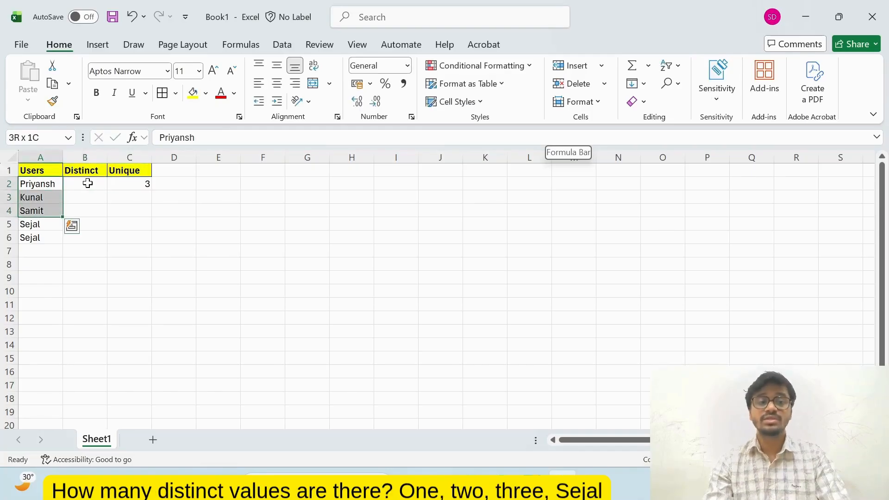
key("shift+Down")
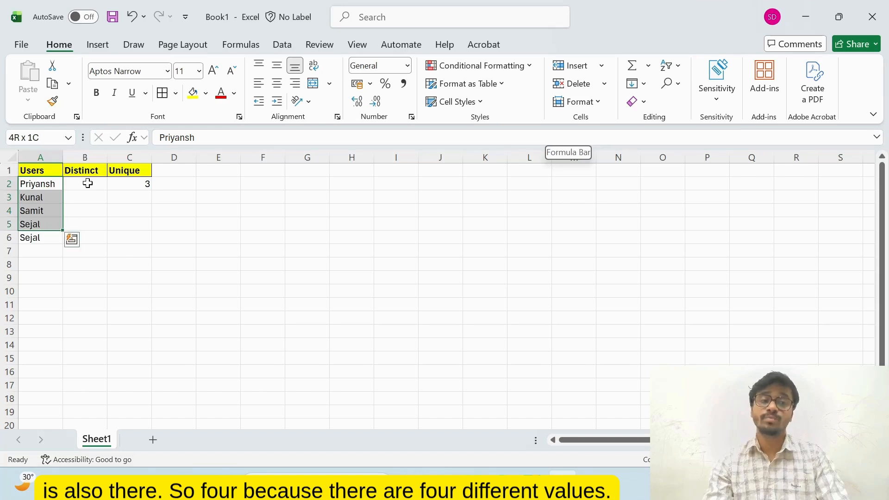
key("Right")
type("4")
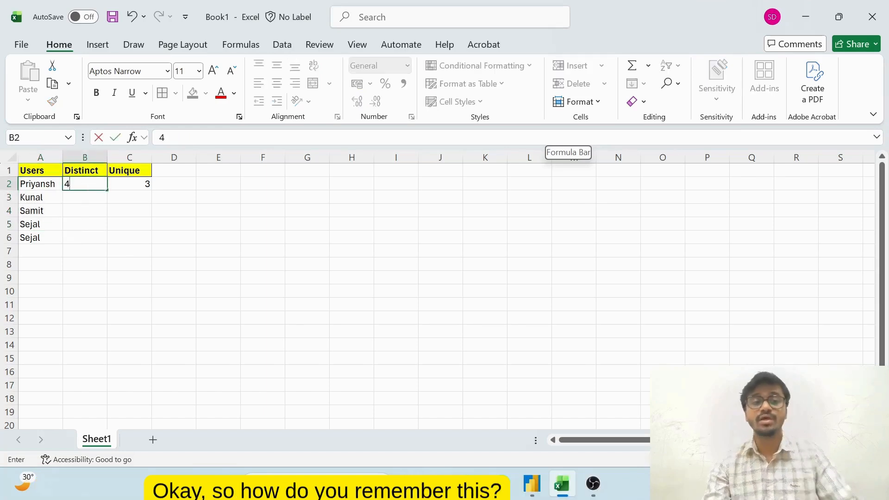
left_click(261, 275)
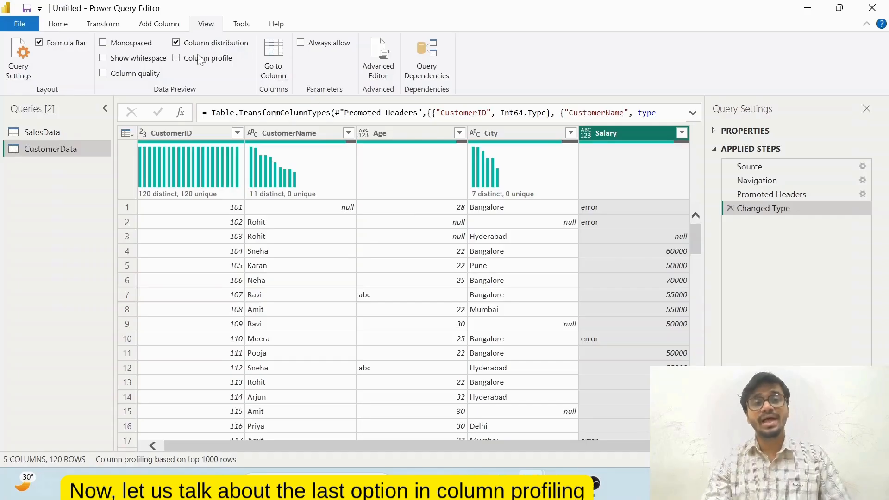
Replace the column distribution view with column profile in Power Query and examine the CustomerID, CustomerName and Salary profiles
left_click(187, 43)
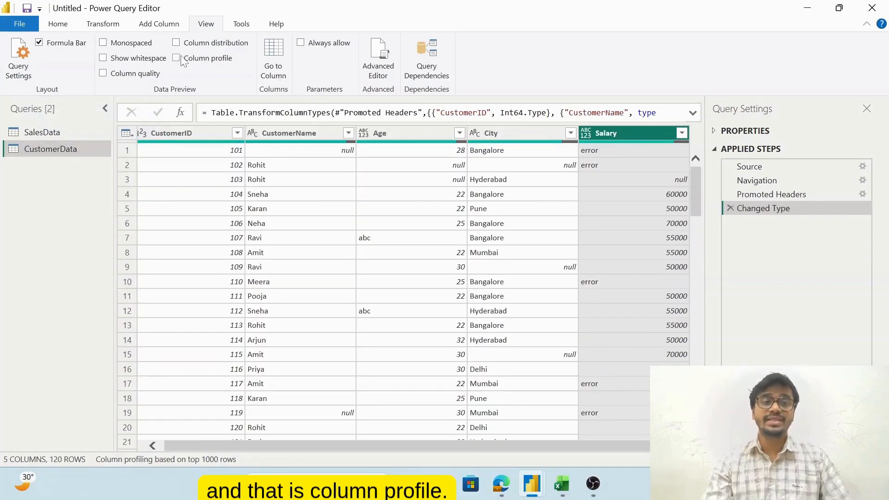
left_click(182, 60)
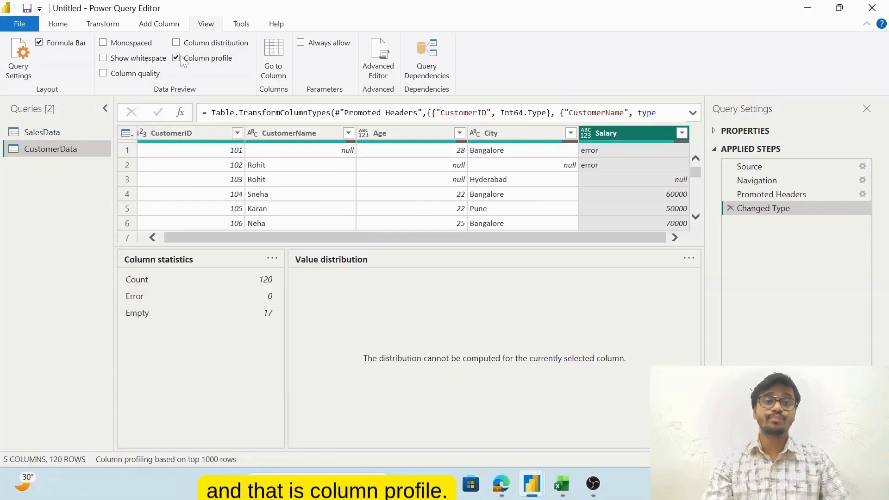
left_click(171, 133)
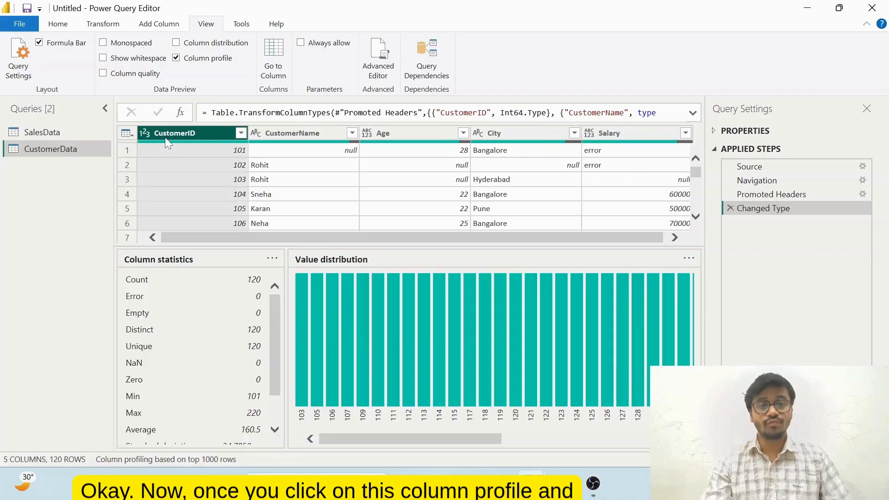
left_click(282, 133)
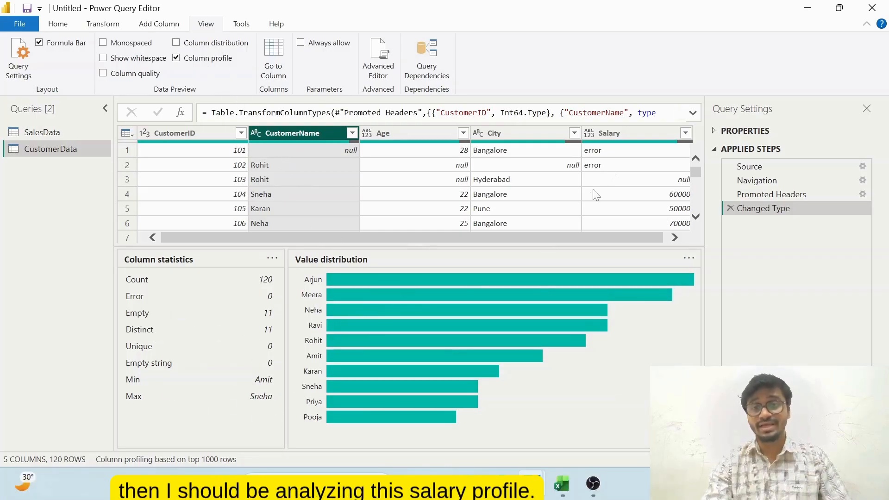
left_click(613, 133)
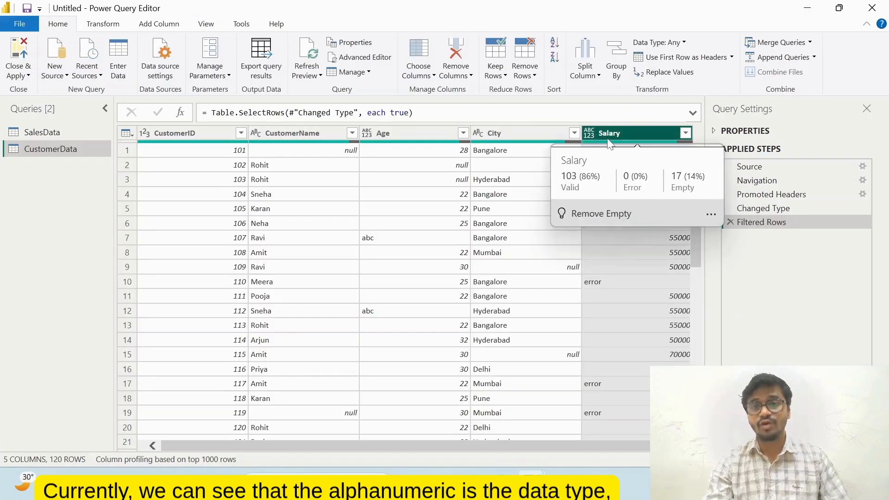
Change the Salary column's data type to Whole Number and remove the rows with errors in that column
left_click(685, 43)
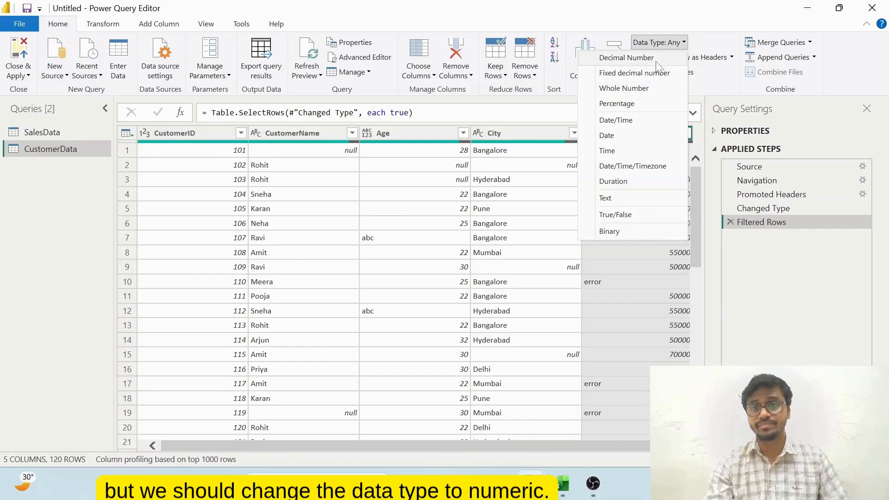
left_click(621, 92)
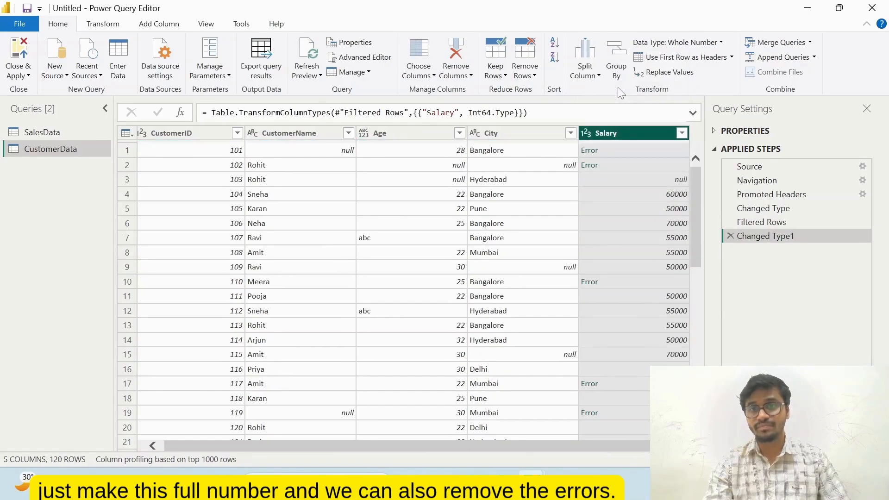
mouse_move(672, 146)
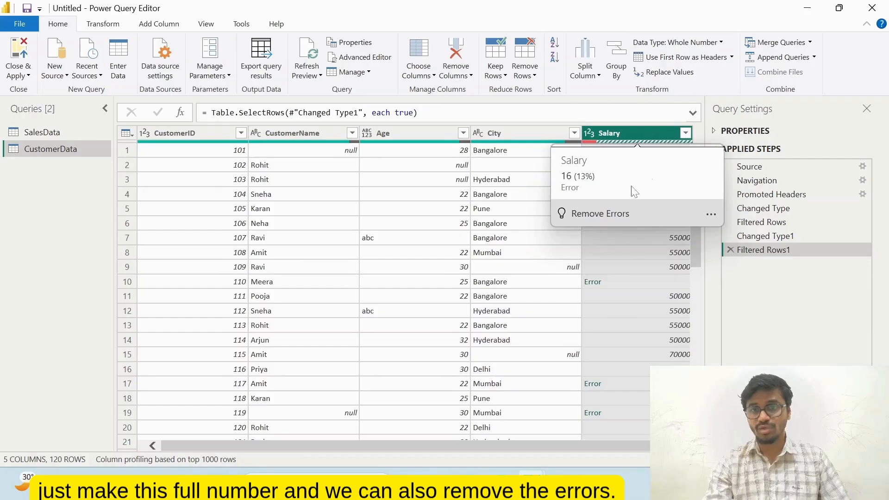
left_click(601, 214)
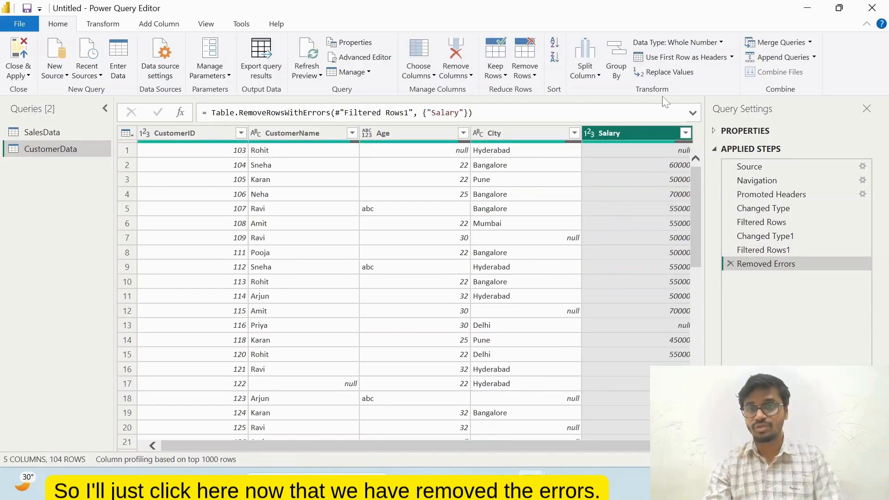
Examine the Salary column's full statistics and value distribution in the column profile, and locate the Column profile option
left_click(627, 135)
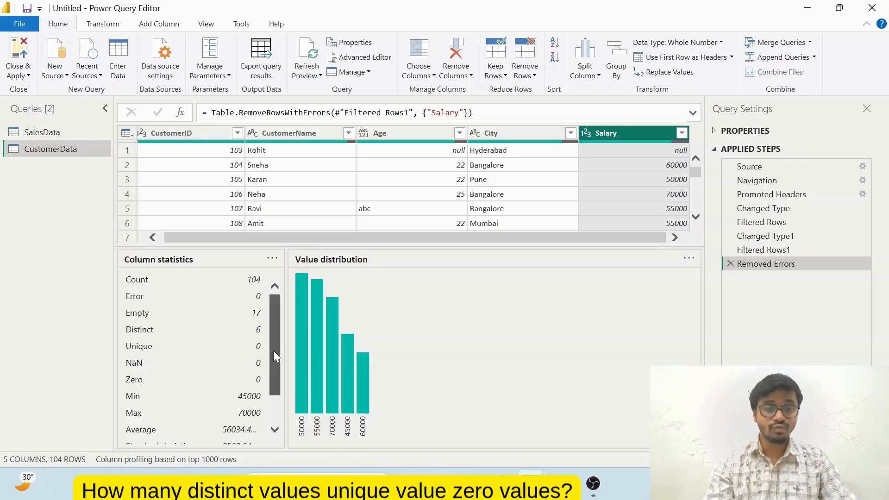
left_click_drag(273, 351, 271, 379)
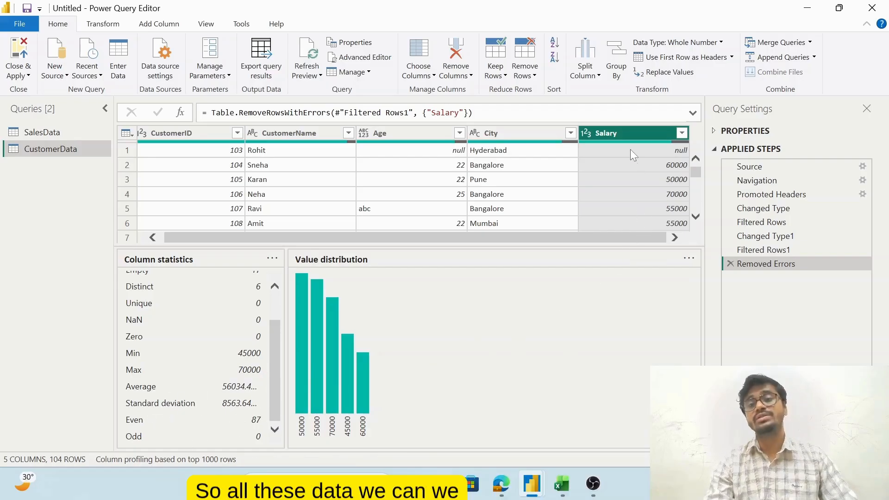
left_click(199, 26)
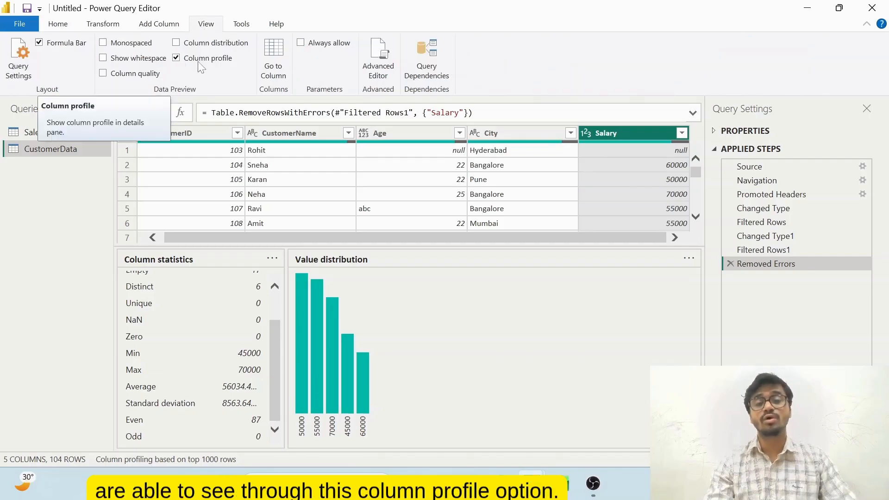